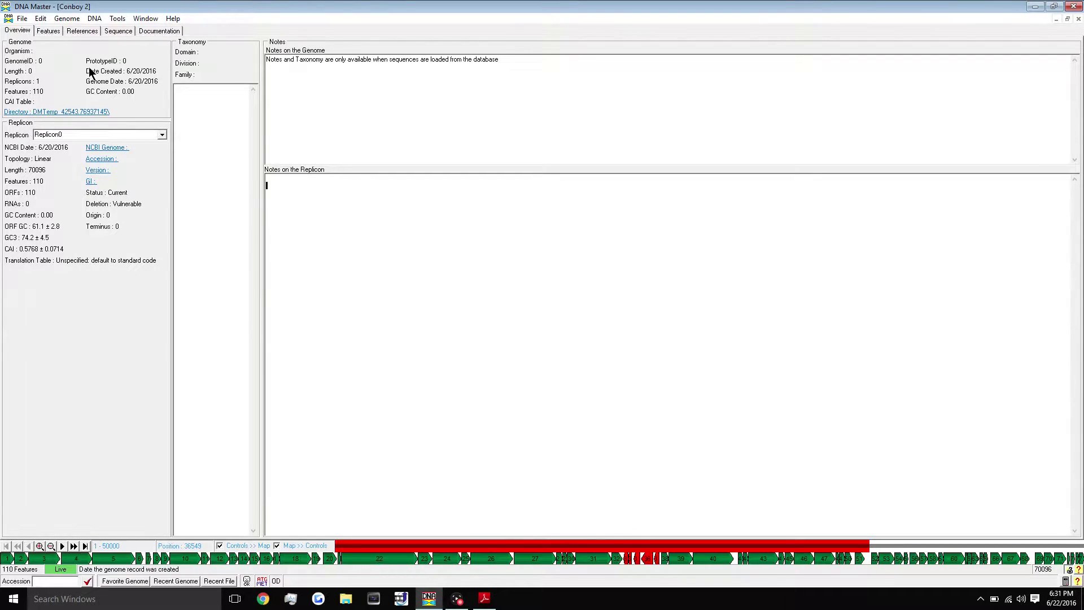
- Set up a BLAST of all genes, changing the saved-hits limit from 100 to 20
{"action": "left_click", "coordinate": [70, 18]}
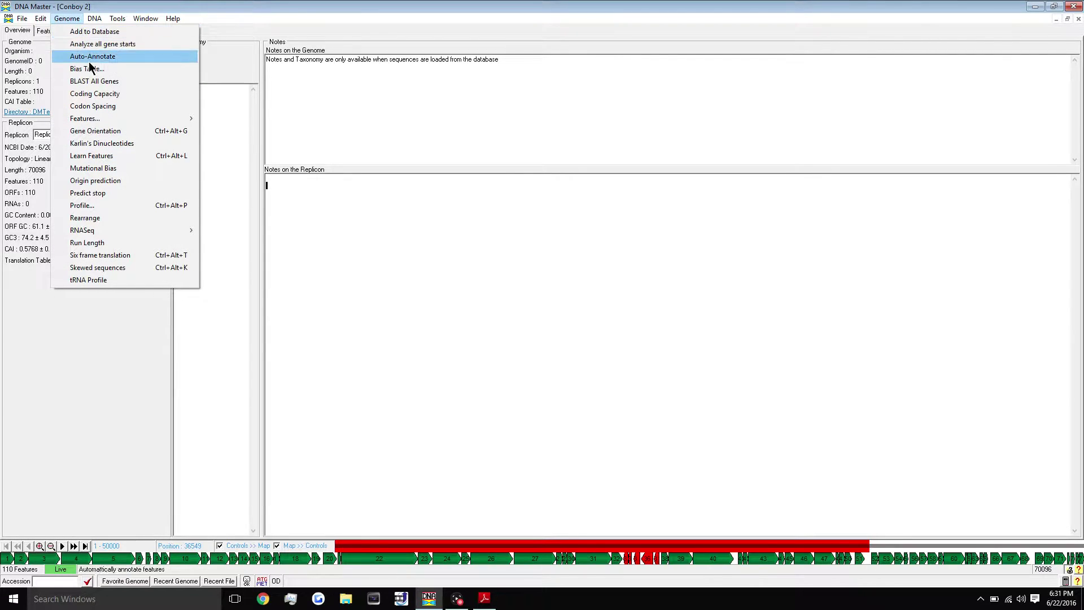
{"action": "left_click", "coordinate": [96, 81]}
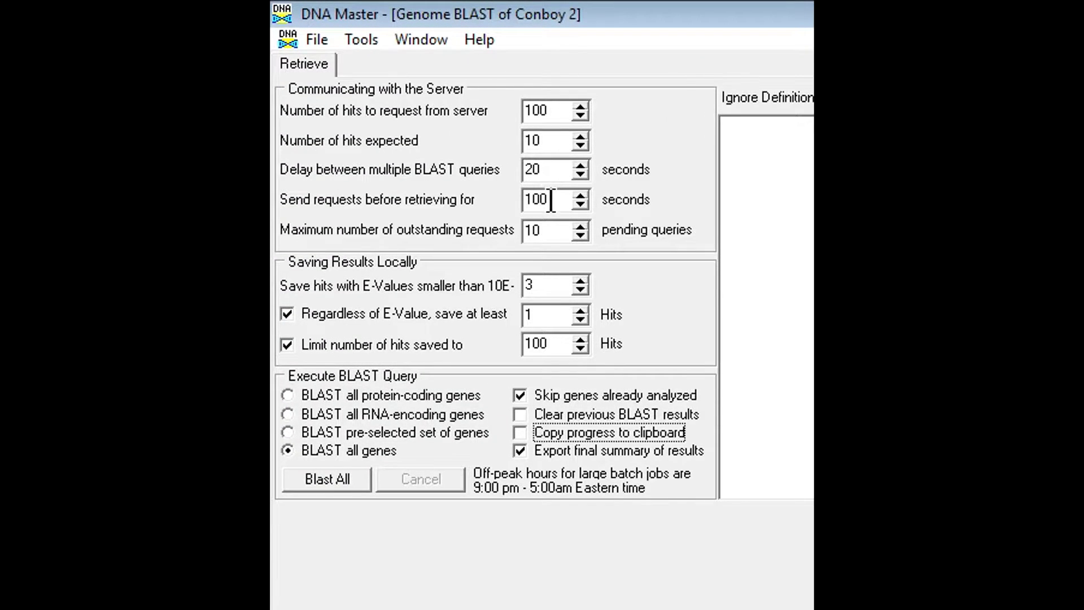
{"action": "left_click", "coordinate": [548, 346]}
{"action": "double_click", "coordinate": [548, 346]}
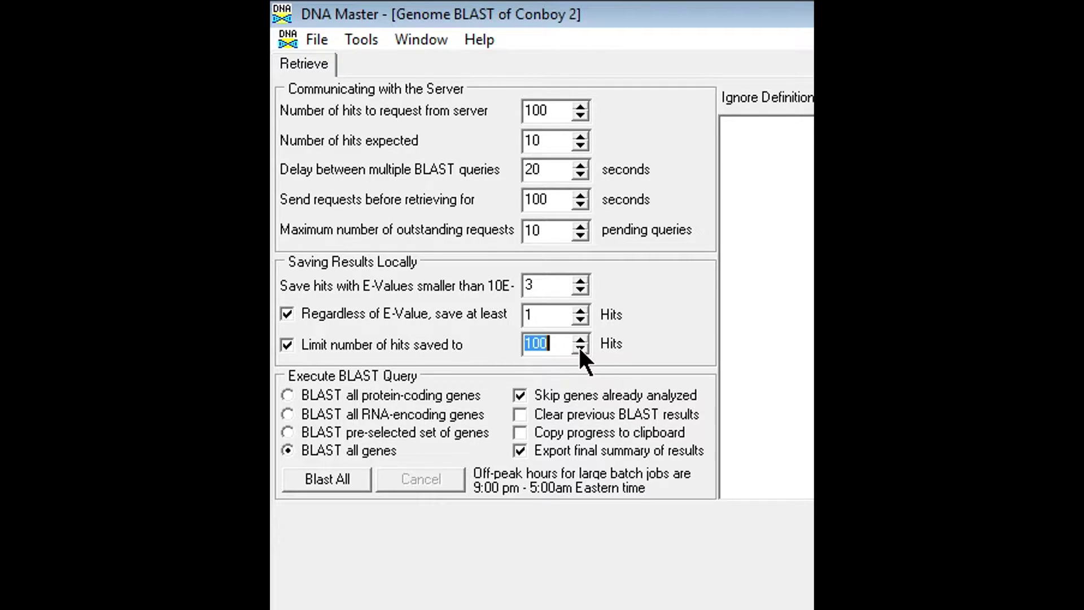
{"action": "type", "text": "20"}
- Run Blast All to send every Conboy 2 gene to NCBI and await completion
{"action": "left_click", "coordinate": [328, 477]}
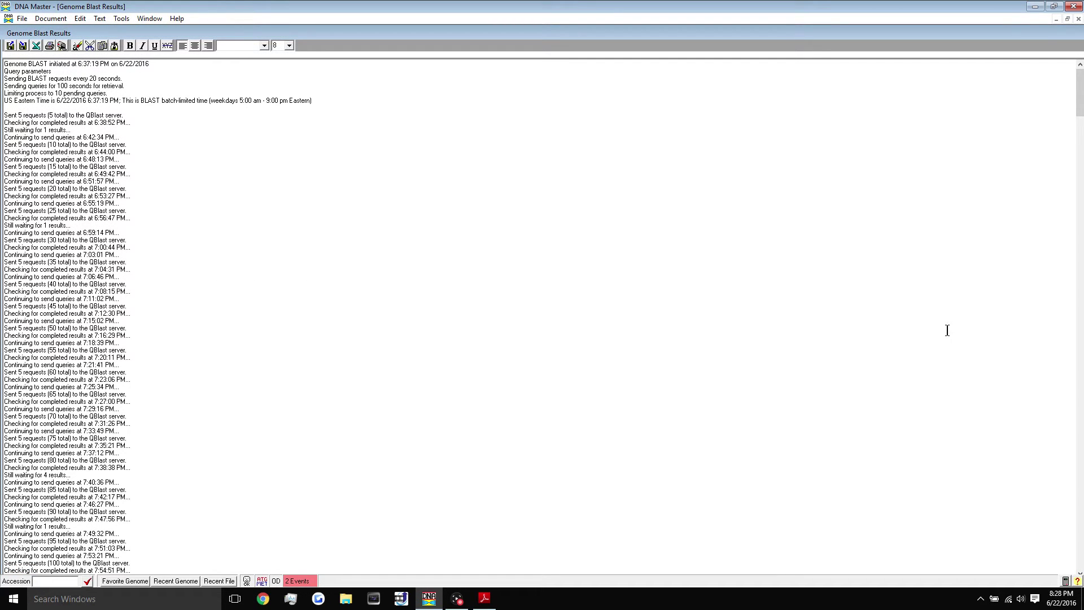
{"action": "scroll", "coordinate": [947, 330], "scroll_direction": "down", "scroll_amount": 16}
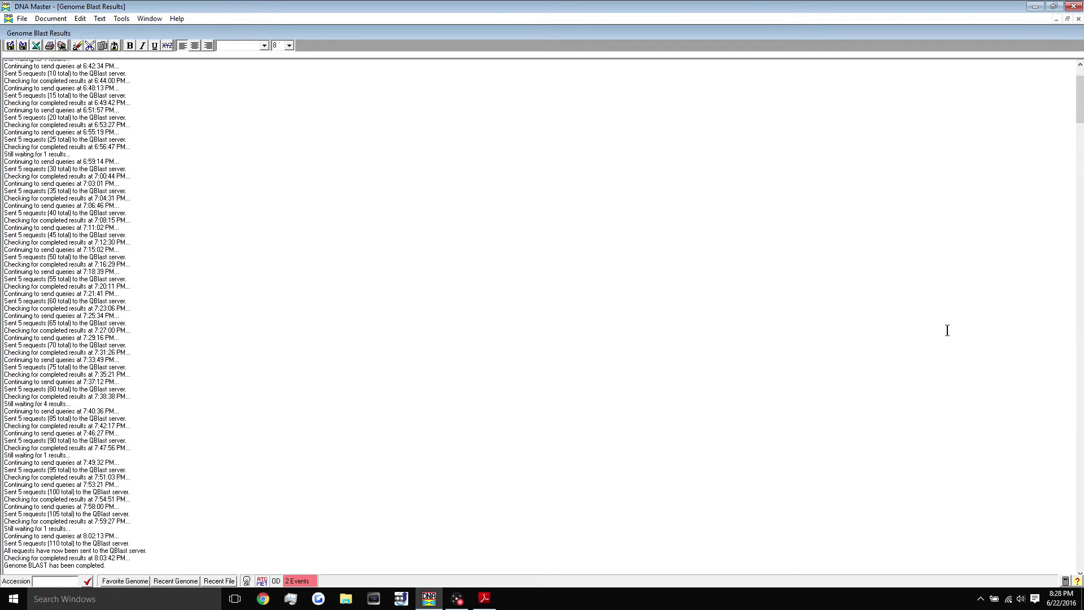
{"action": "scroll", "coordinate": [948, 330], "scroll_direction": "up", "scroll_amount": 13}
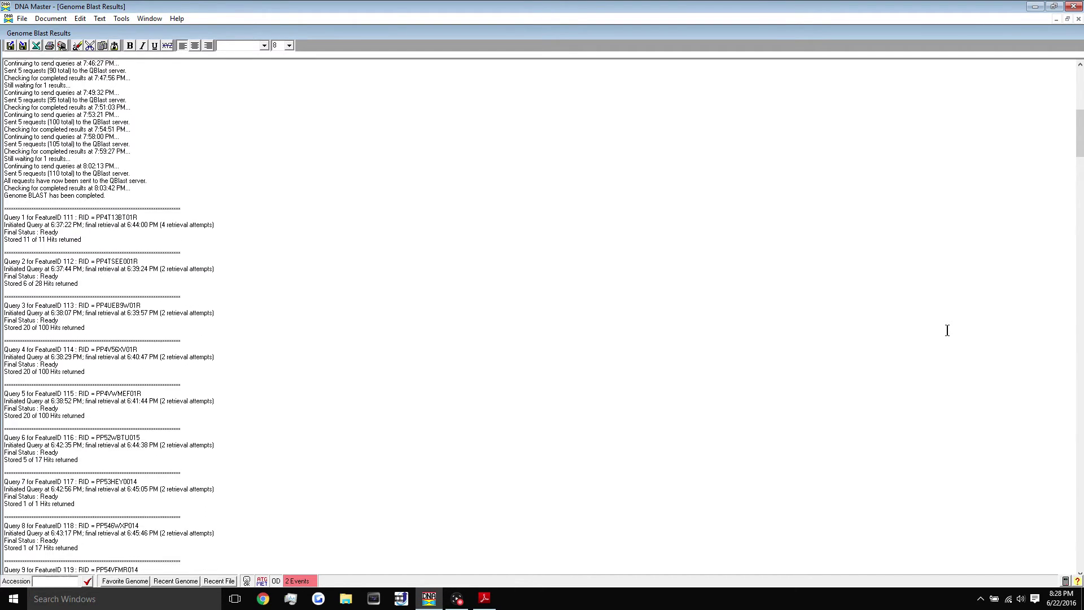
{"action": "scroll", "coordinate": [107, 268], "scroll_direction": "up", "scroll_amount": 2}
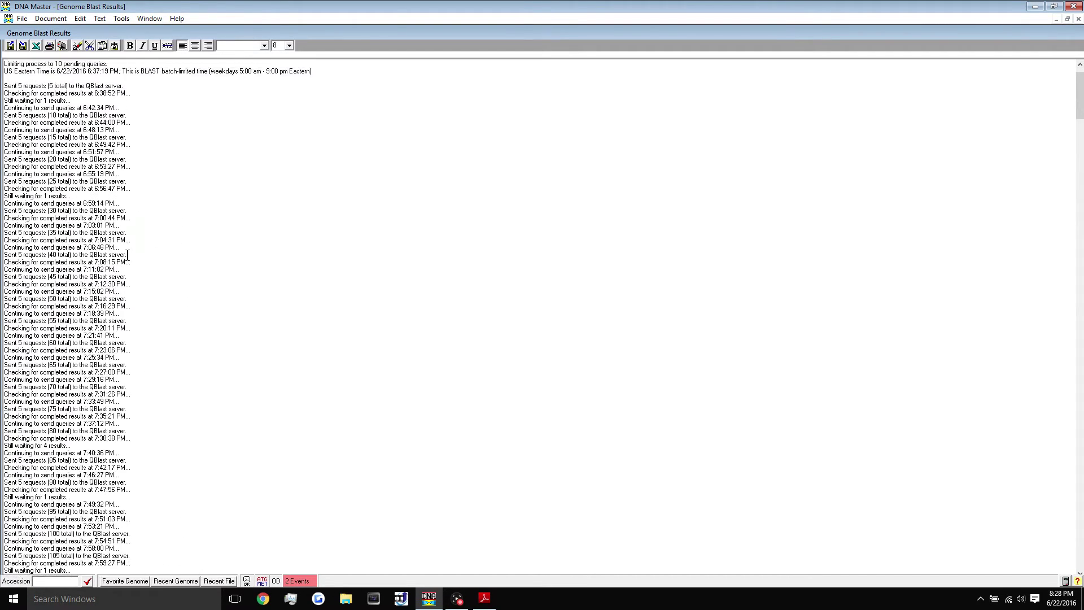
{"action": "left_click_drag", "start_coordinate": [132, 260], "coordinate": [5, 270]}
{"action": "left_click_drag", "start_coordinate": [1079, 96], "coordinate": [1080, 544]}
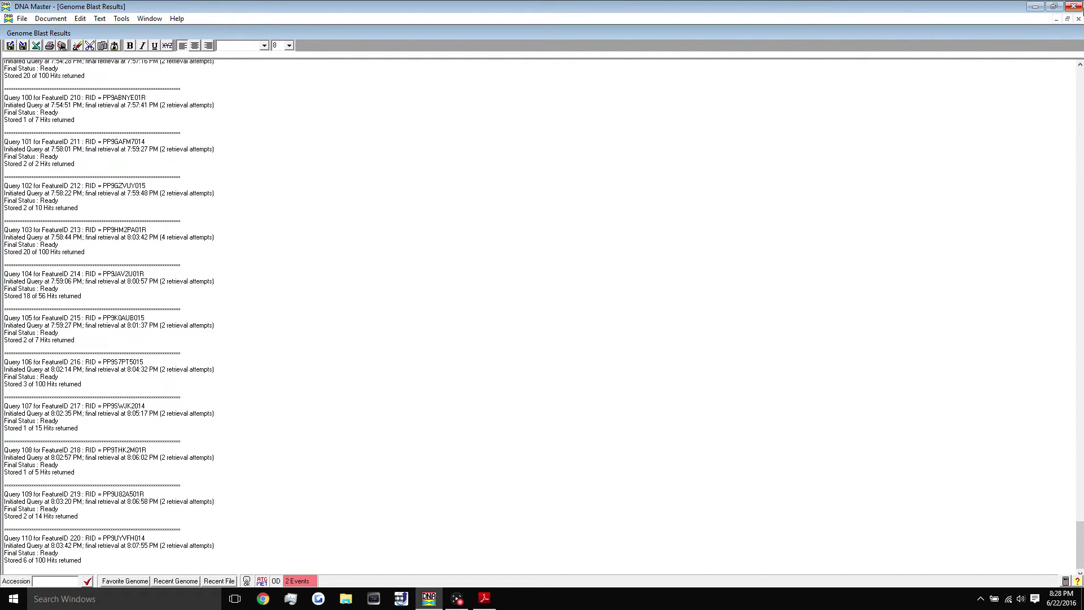
- Close the Genome Blast Results log and the Genome BLAST settings window
{"action": "left_click", "coordinate": [1078, 19]}
{"action": "left_click_drag", "start_coordinate": [117, 551], "coordinate": [9, 551]}
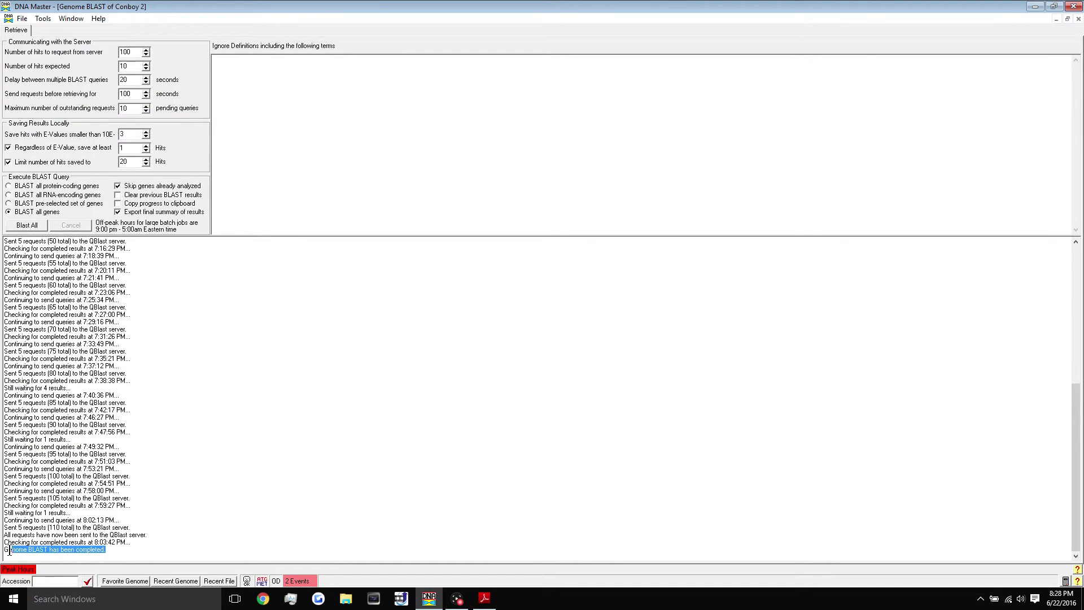
{"action": "left_click", "coordinate": [156, 522]}
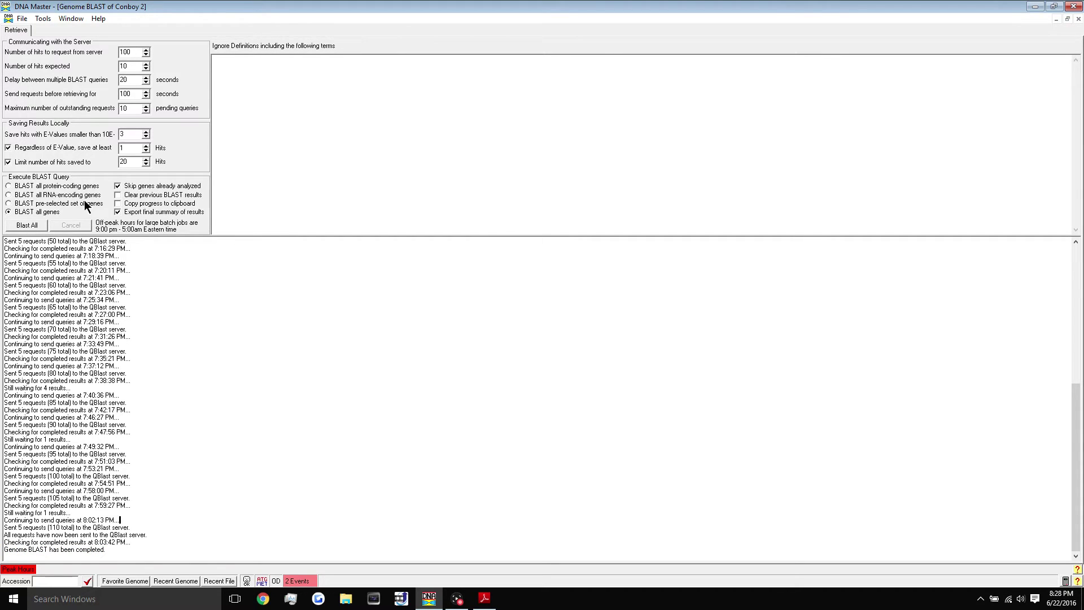
{"action": "left_click", "coordinate": [1078, 19]}
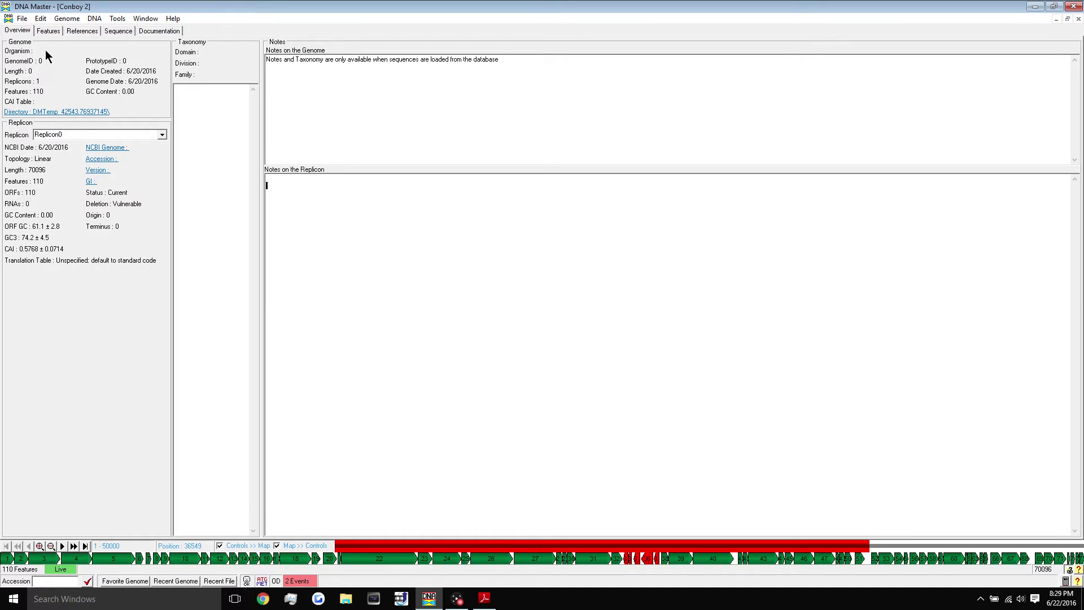
- Recreate the feature documentation from the feature table on the Documentation tab
{"action": "left_click", "coordinate": [47, 31]}
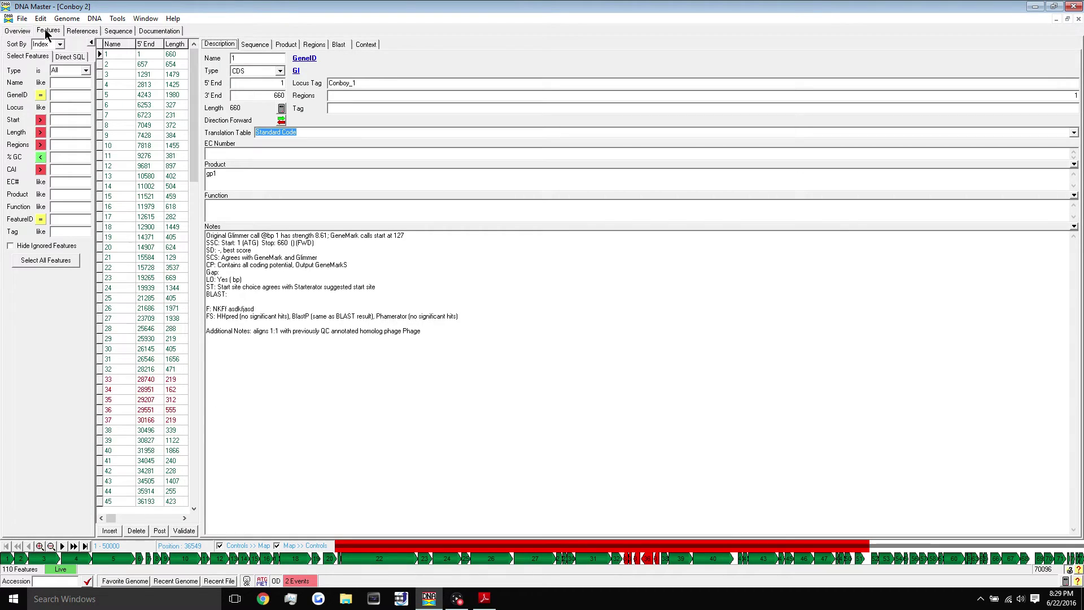
{"action": "left_click", "coordinate": [148, 32]}
{"action": "left_click", "coordinate": [983, 46]}
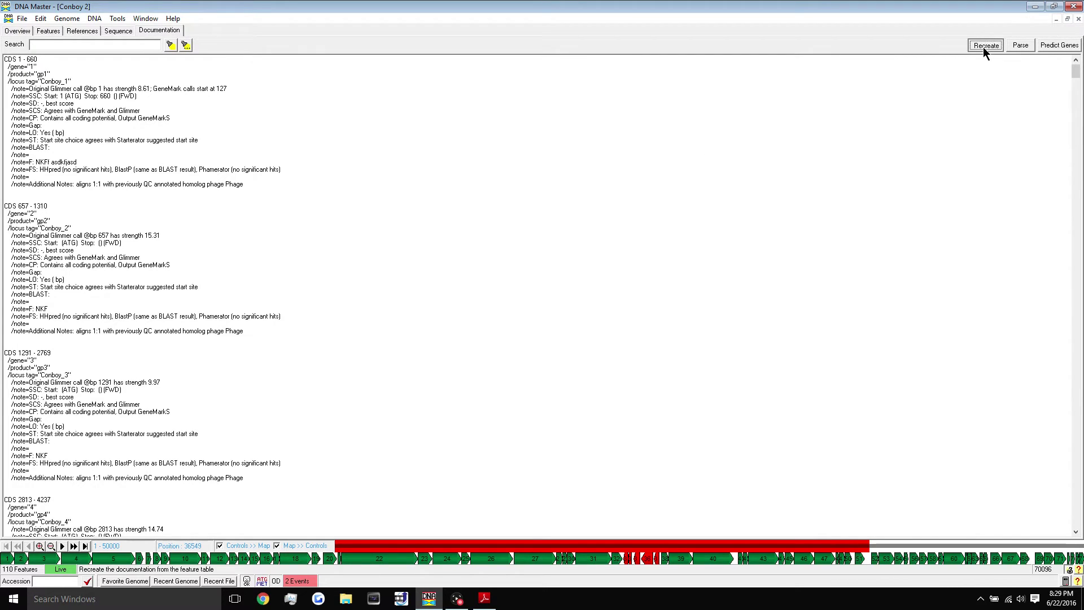
{"action": "left_click", "coordinate": [515, 326]}
- Save the genome as DNAM5 file 'Conboy 3' in the ConboyTutorialPhage folder
{"action": "left_click", "coordinate": [21, 19]}
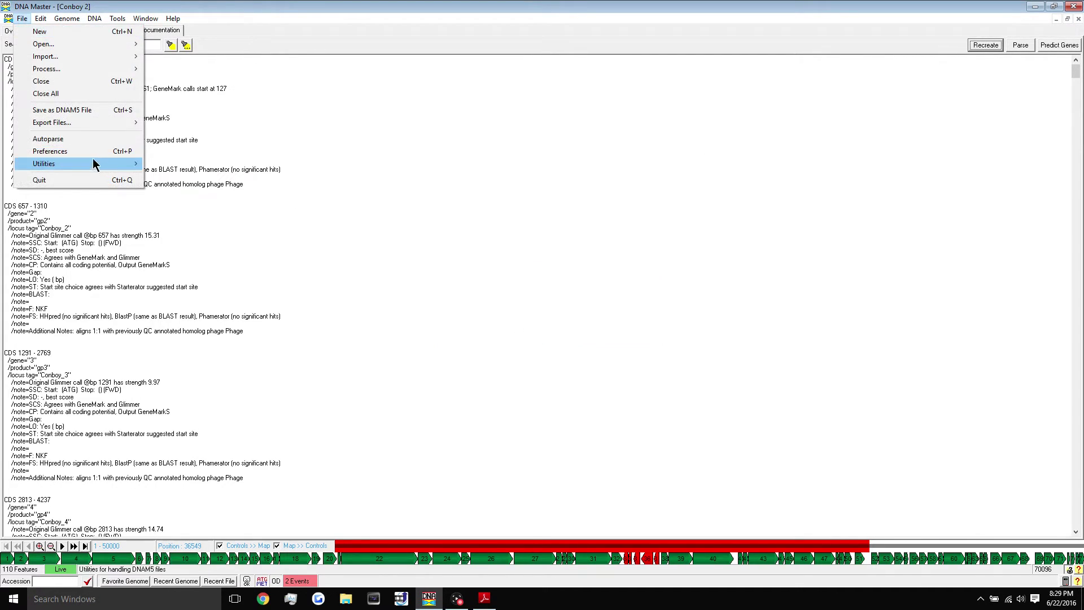
{"action": "left_click", "coordinate": [71, 109]}
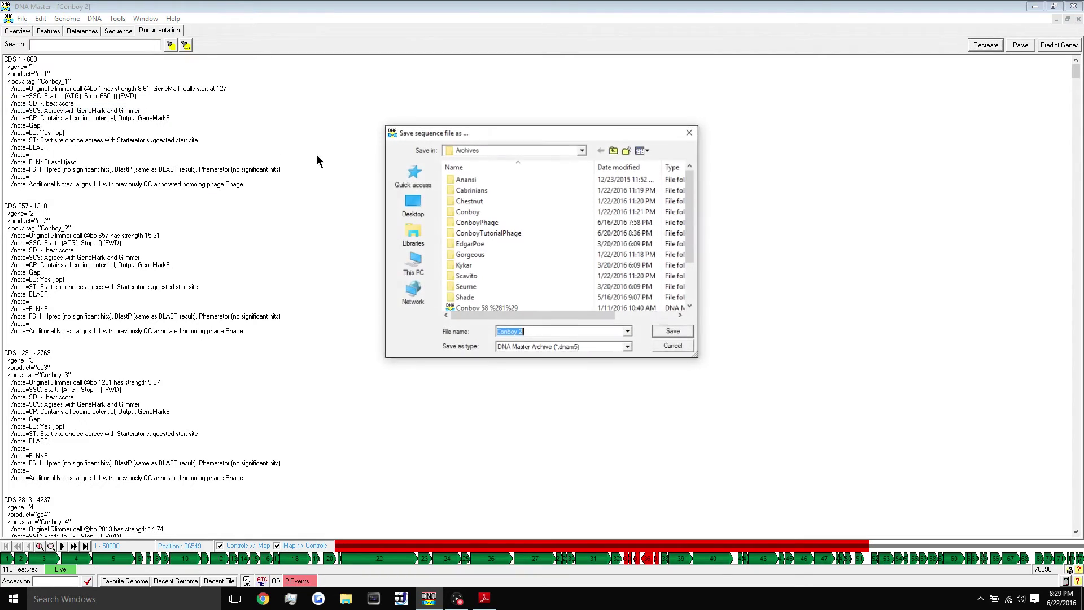
{"action": "double_click", "coordinate": [488, 233]}
{"action": "left_click", "coordinate": [475, 190]}
{"action": "left_click", "coordinate": [558, 333]}
{"action": "left_click", "coordinate": [558, 333]}
{"action": "key", "text": "BackSpace"}
{"action": "type", "text": "3"}
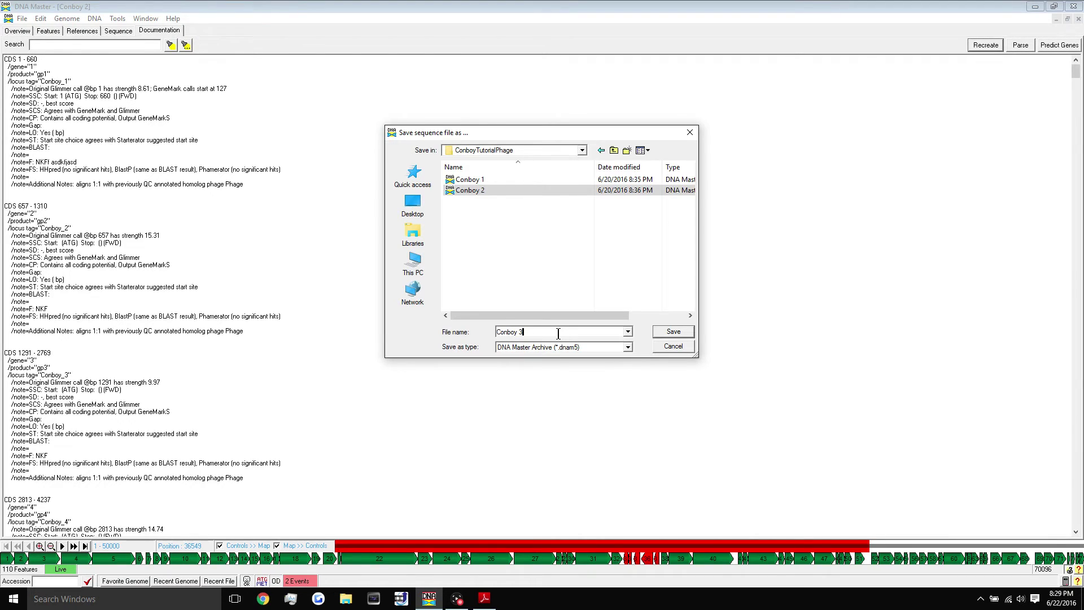
{"action": "key", "text": "Return"}
{"action": "left_click", "coordinate": [50, 33]}
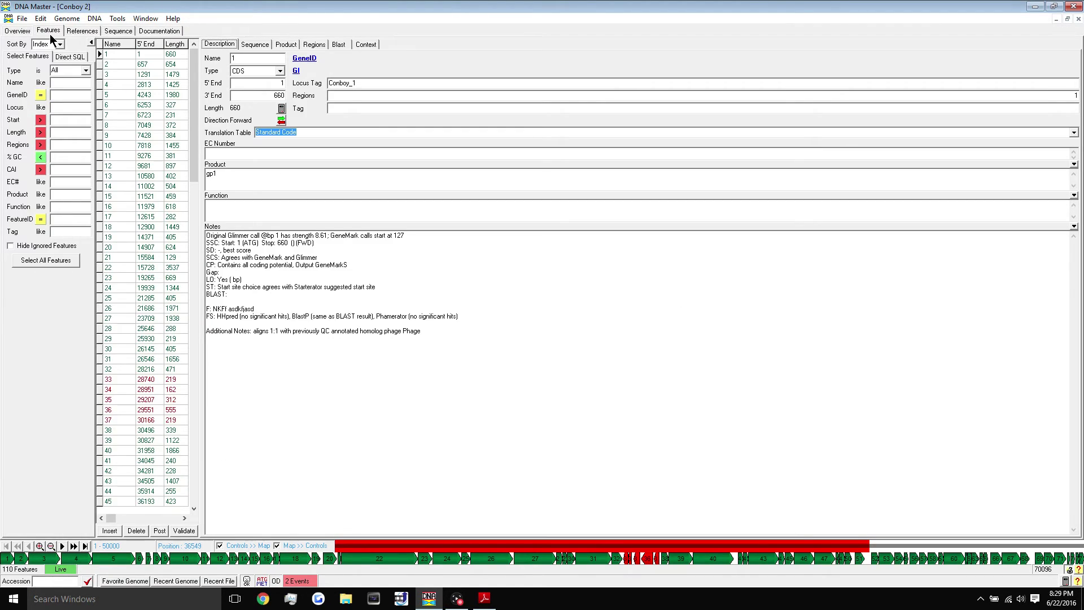
- Hide the feature filters and view Blast hits for Conboy_1 and Conboy_2, inspecting the PRINCESSTRINA_1 hit
{"action": "left_click", "coordinate": [92, 45]}
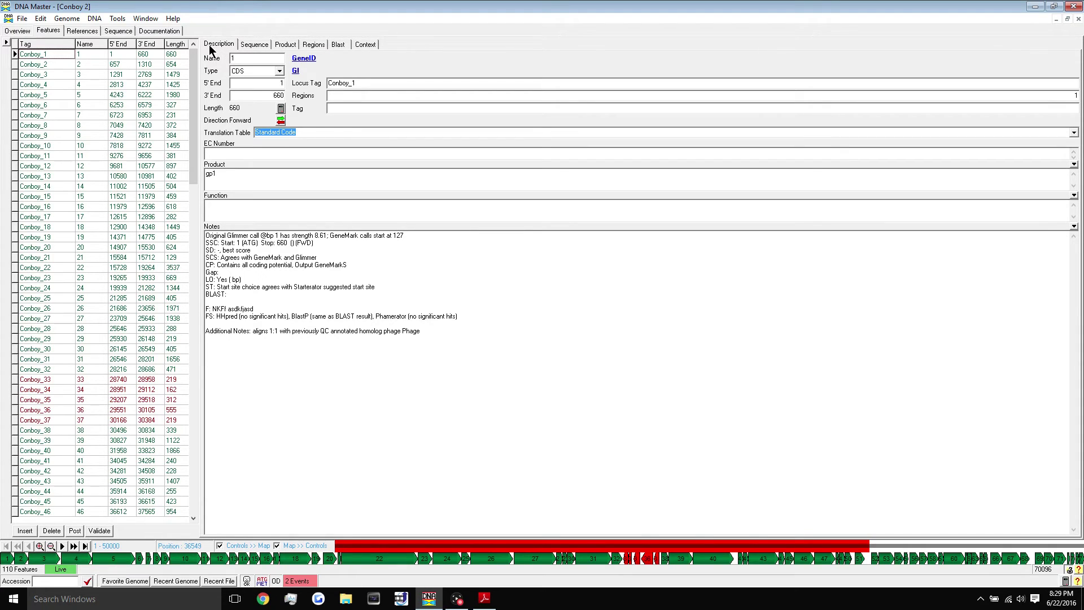
{"action": "left_click", "coordinate": [337, 45]}
{"action": "left_click", "coordinate": [31, 65]}
{"action": "left_click", "coordinate": [34, 55]}
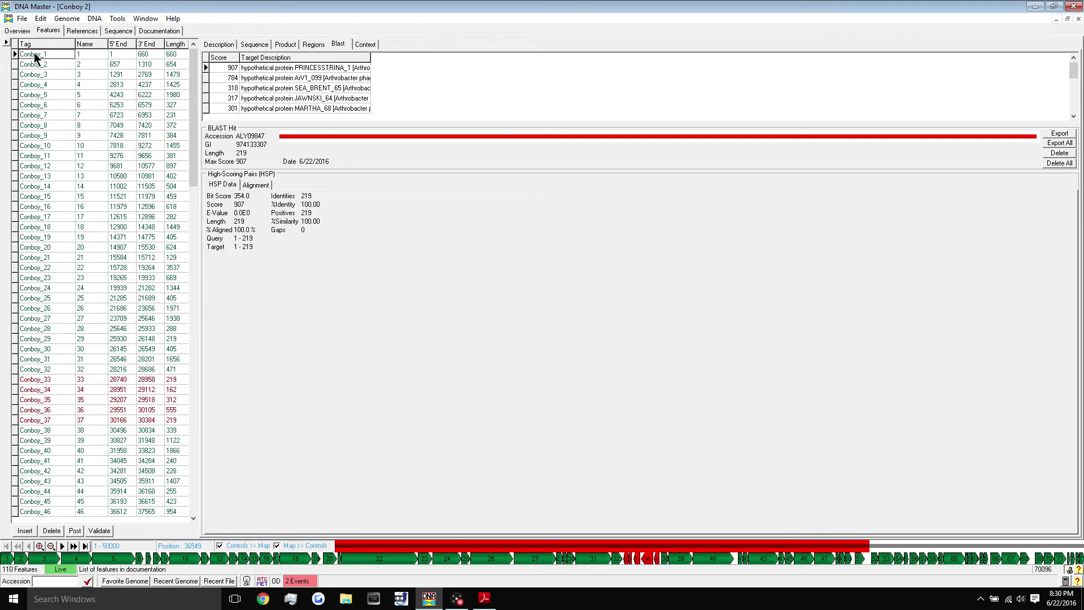
{"action": "left_click", "coordinate": [259, 68]}
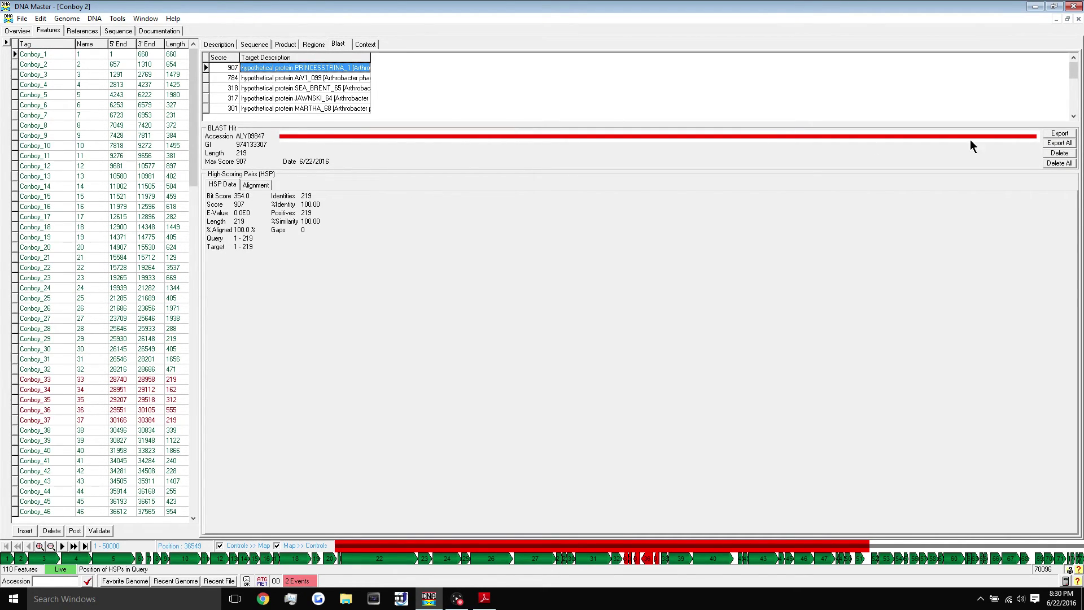
{"action": "mouse_move", "coordinate": [1073, 78]}
{"action": "left_mouse_down"}
{"action": "mouse_move", "coordinate": [1074, 108]}
{"action": "mouse_move", "coordinate": [1073, 59]}
{"action": "left_mouse_up"}
{"action": "left_click", "coordinate": [43, 65]}
{"action": "key", "text": "Down"}
{"action": "key", "text": "Down"}
{"action": "key", "text": "Down"}
{"action": "key", "text": "Down"}
{"action": "key", "text": "Down"}
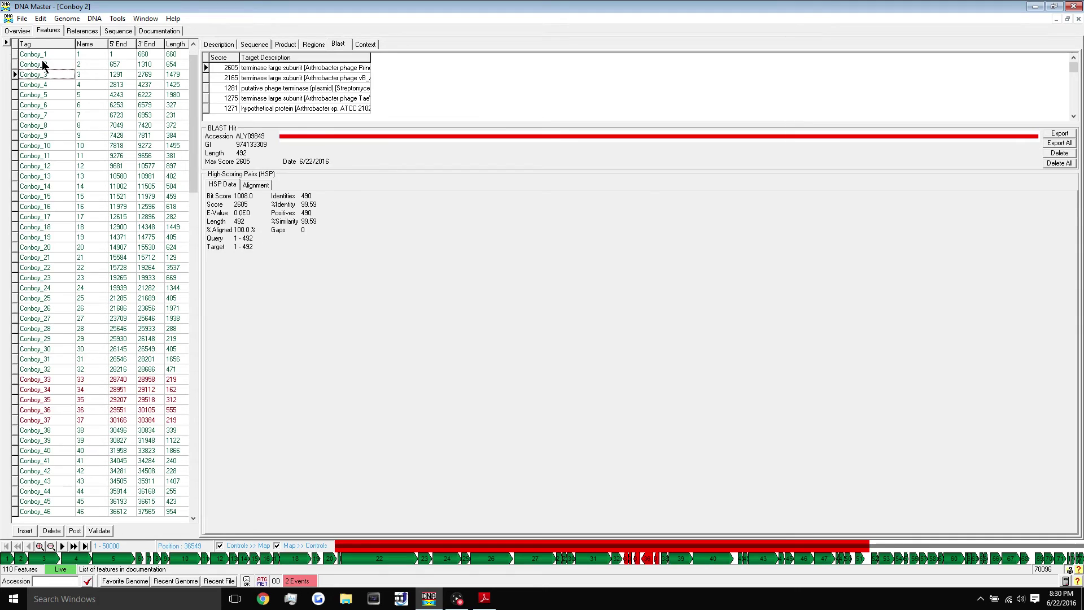
{"action": "key", "text": "Down"}
{"action": "key", "text": "Down"}
{"action": "key", "text": "Down"}
{"action": "key", "text": "Down"}
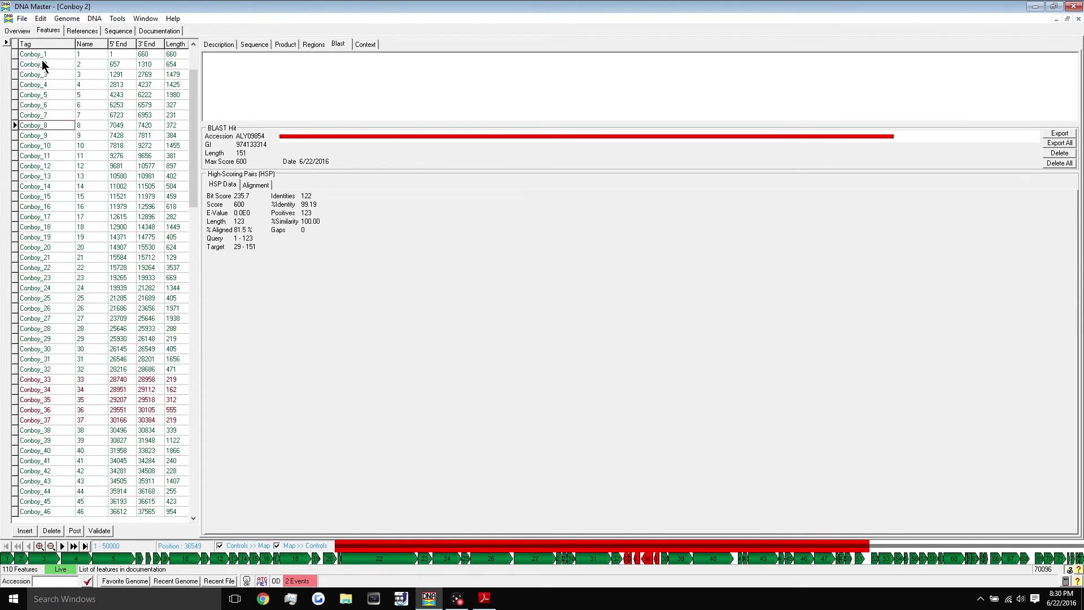
{"action": "key", "text": "Down"}
{"action": "key", "text": "Down"}
{"action": "key", "text": "Down"}
{"action": "key", "text": "Down"}
{"action": "key", "text": "Down"}
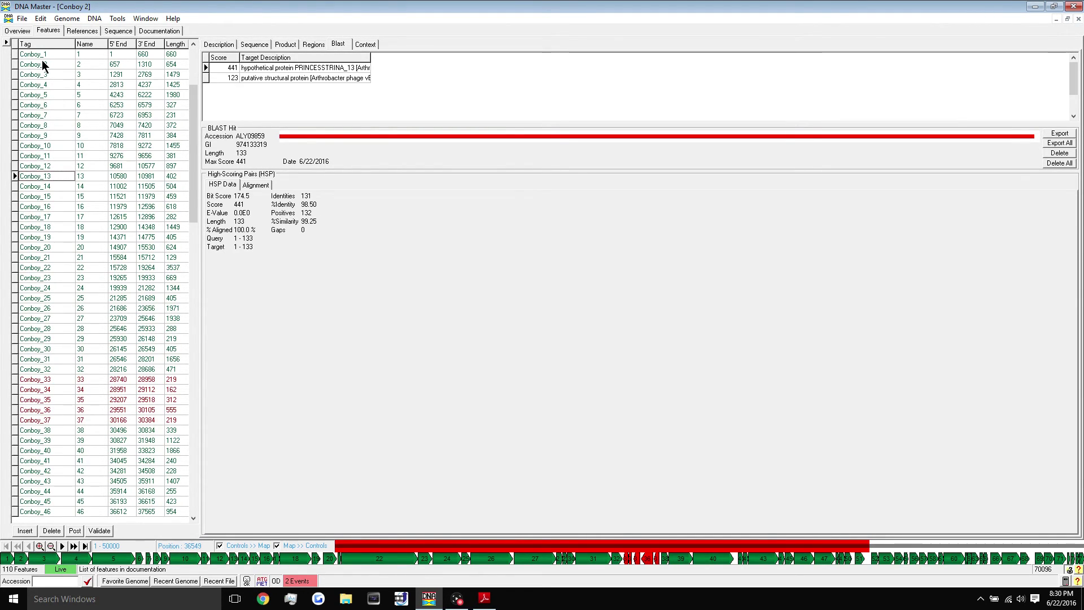
{"action": "key", "text": "ctrl+End"}
{"action": "key", "text": "ctrl+Home"}
{"action": "left_click", "coordinate": [331, 107]}
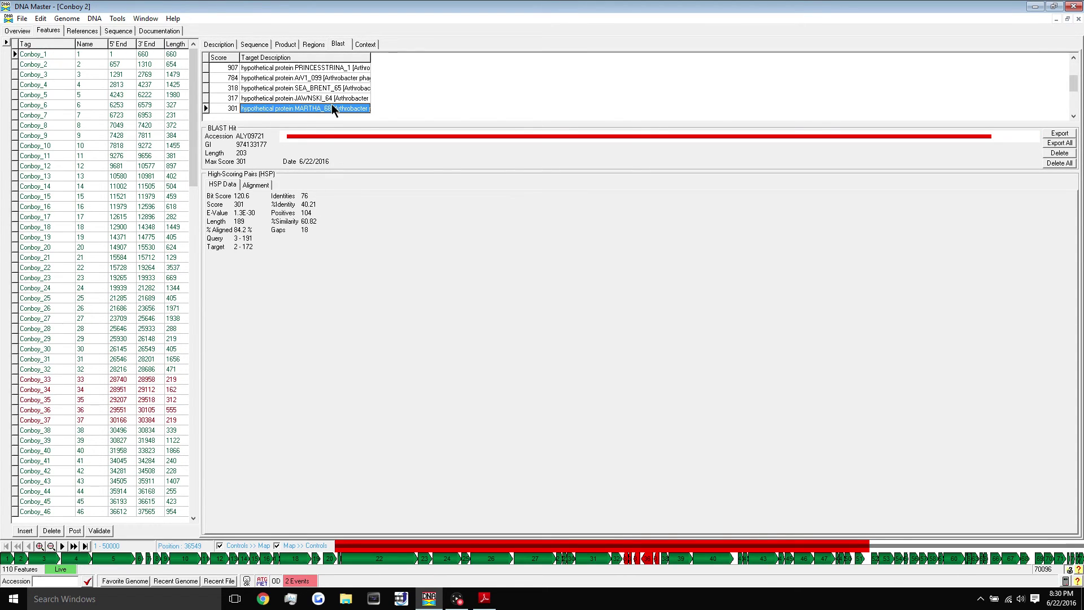
{"action": "left_click", "coordinate": [338, 69]}
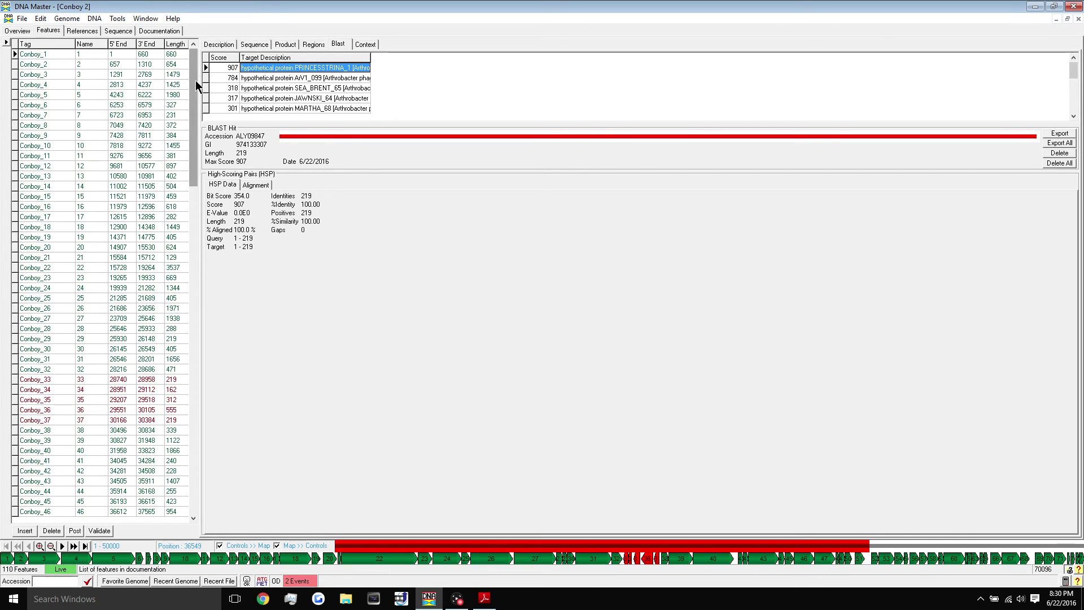
- Compare Conboy_12's capsid hits with Conboy_13's, then jump back to Conboy_1
{"action": "left_click", "coordinate": [45, 164]}
{"action": "key", "text": "Down"}
{"action": "key", "text": "Down"}
{"action": "key", "text": "Down"}
{"action": "key", "text": "Down"}
{"action": "key", "text": "Down"}
{"action": "key", "text": "Down"}
{"action": "key", "text": "Down"}
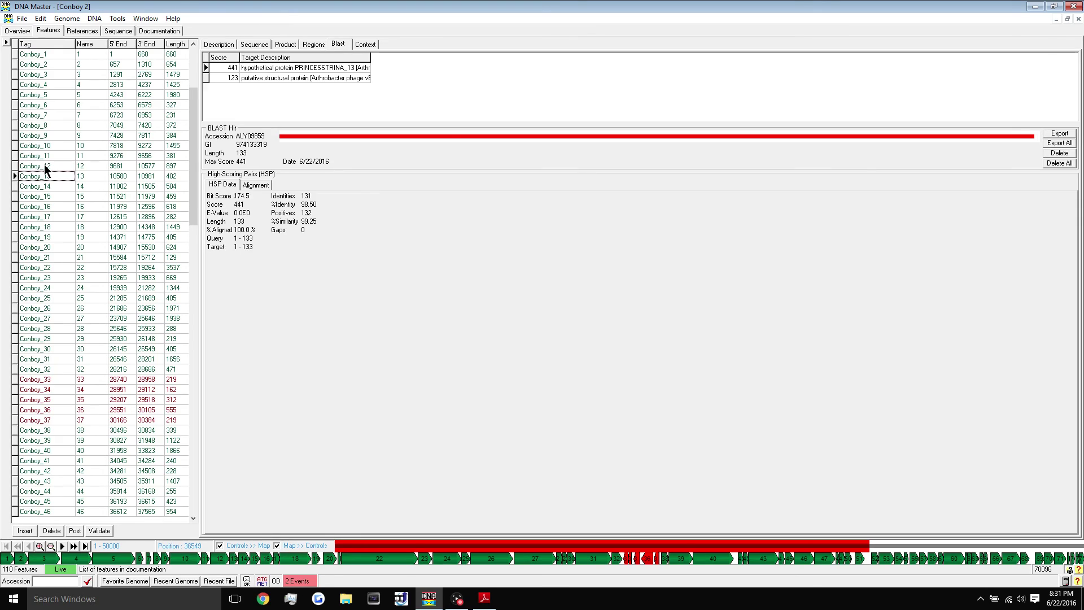
{"action": "key", "text": "Up"}
{"action": "key", "text": "Up"}
{"action": "key", "text": "Up"}
{"action": "key", "text": "Up"}
{"action": "key", "text": "Up"}
{"action": "key", "text": "Up"}
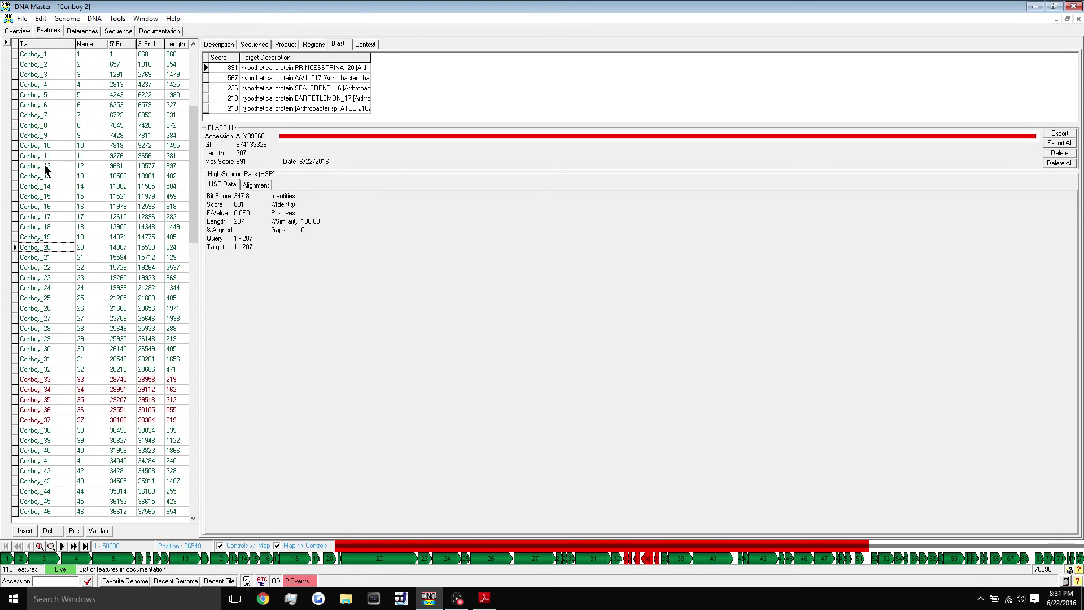
{"action": "key", "text": "Up"}
{"action": "key", "text": "Down"}
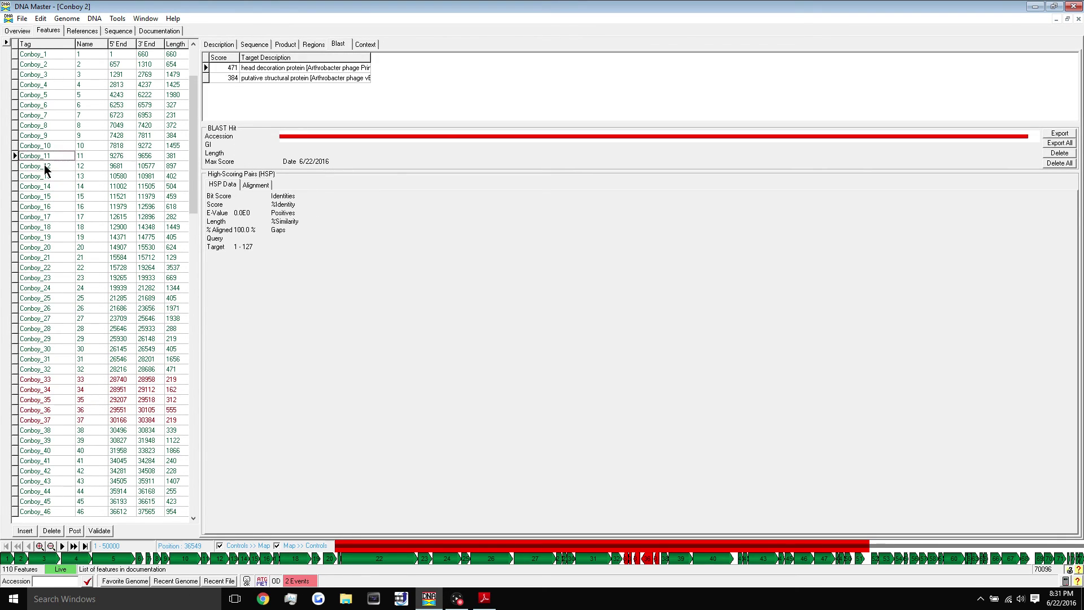
{"action": "key", "text": "Up"}
{"action": "key", "text": "Down"}
{"action": "key", "text": "Up"}
{"action": "key", "text": "ctrl+Home"}
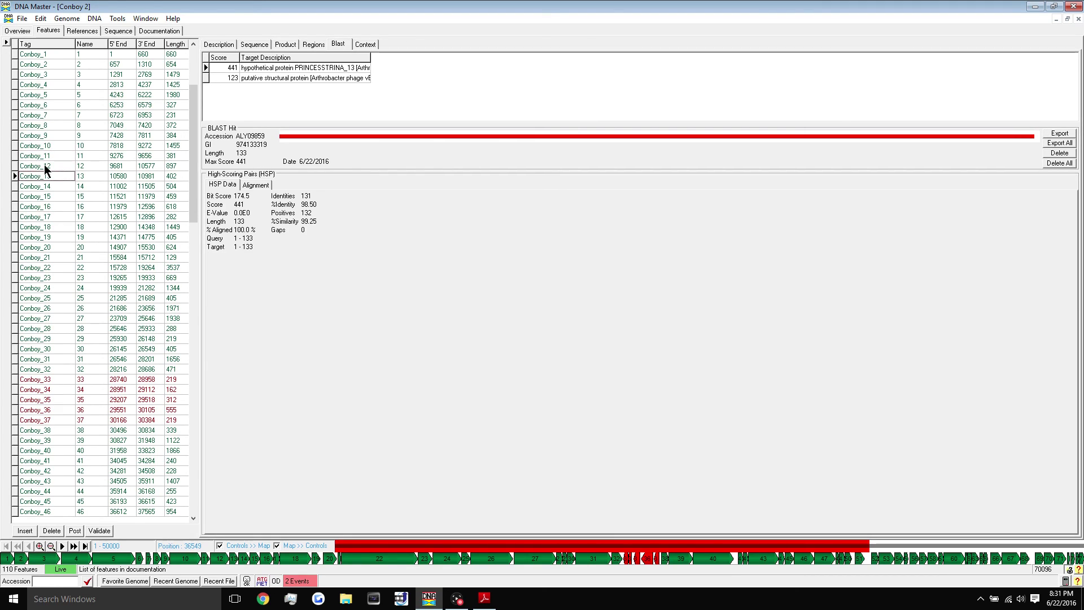